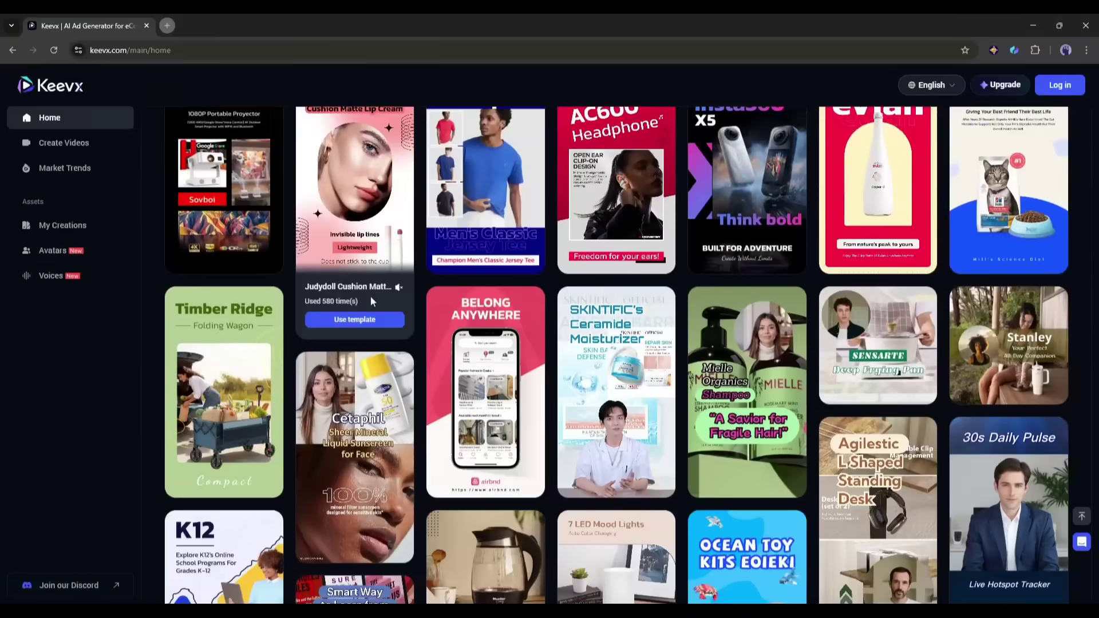
Look through the Inspiration Hub video templates on the home page.
scroll(421, 360, up, 5)
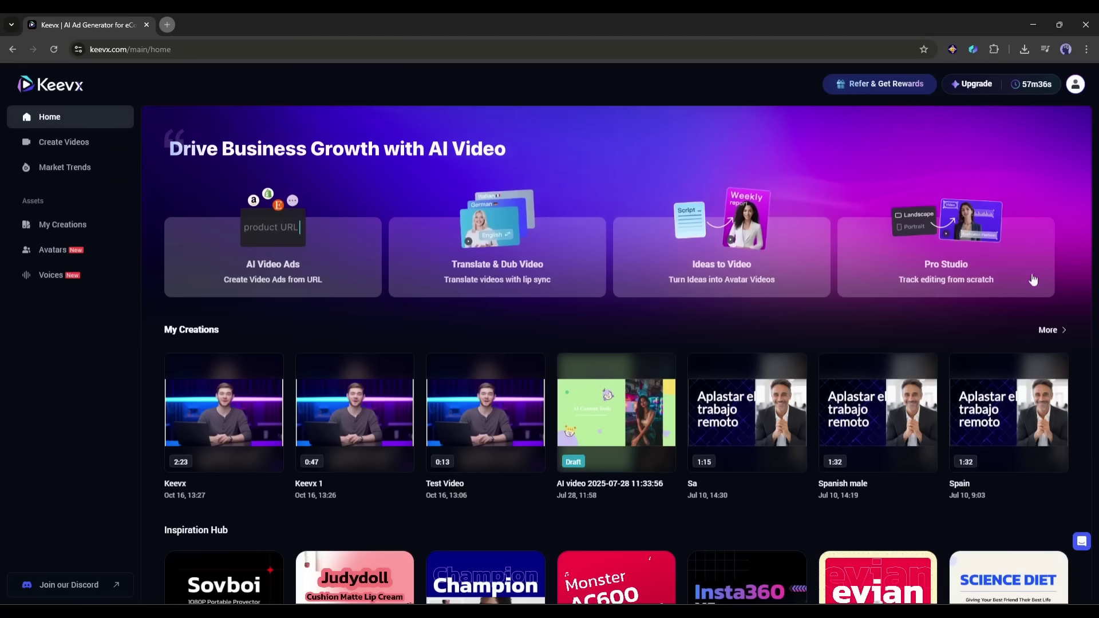
scroll(355, 412, down, 8)
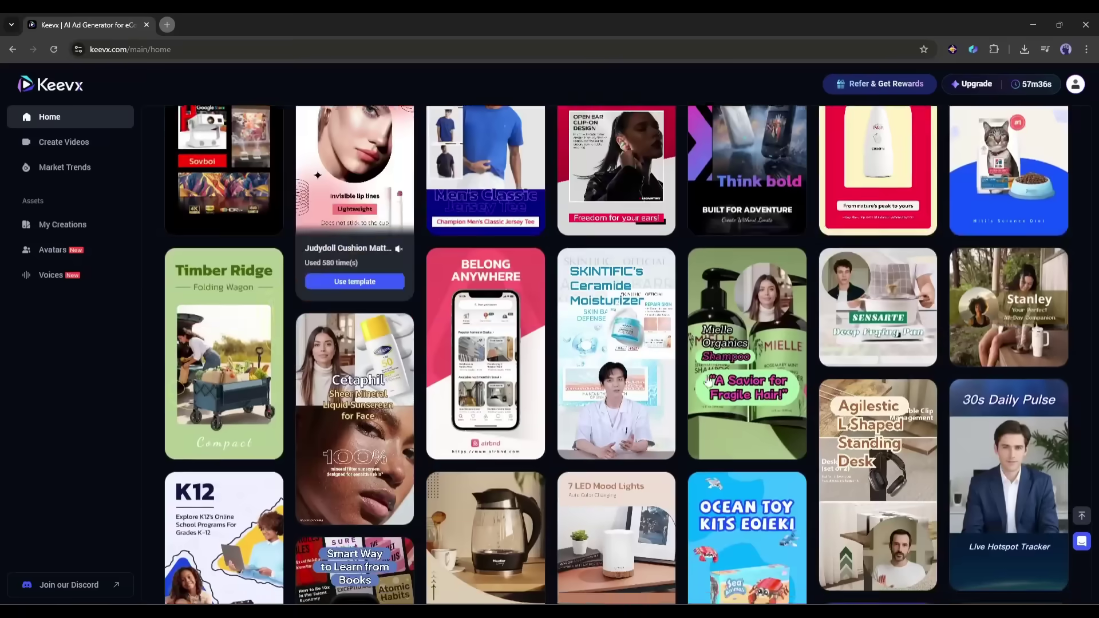
scroll(708, 379, down, 10)
scroll(703, 377, up, 6)
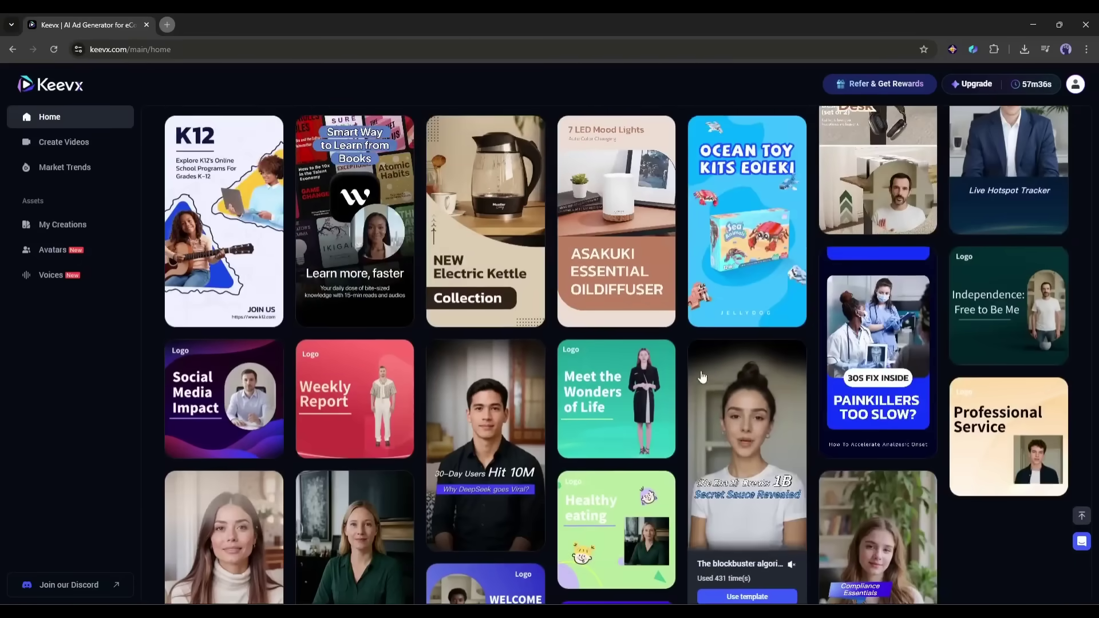
scroll(703, 377, up, 10)
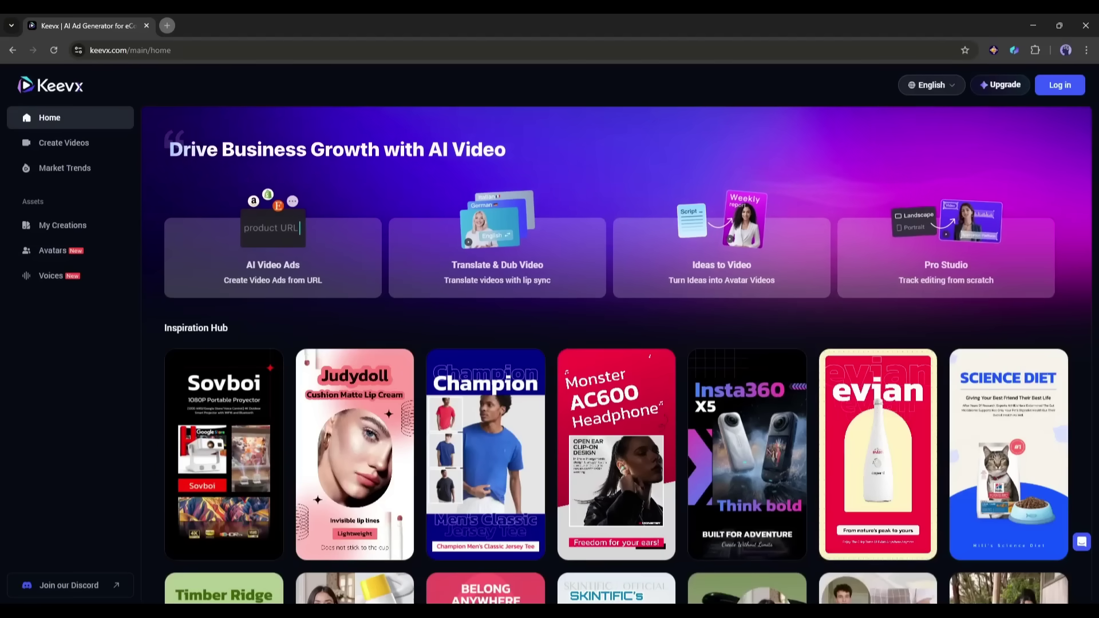
Log in to the account and look through the library of public avatars.
click(1059, 86)
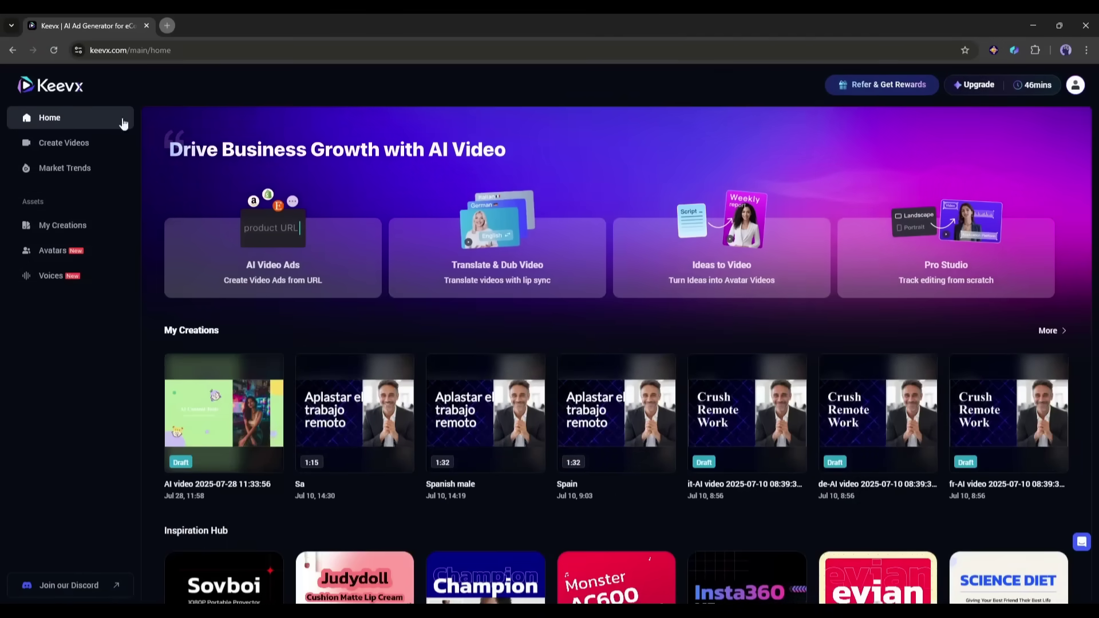
click(76, 252)
scroll(487, 258, down, 8)
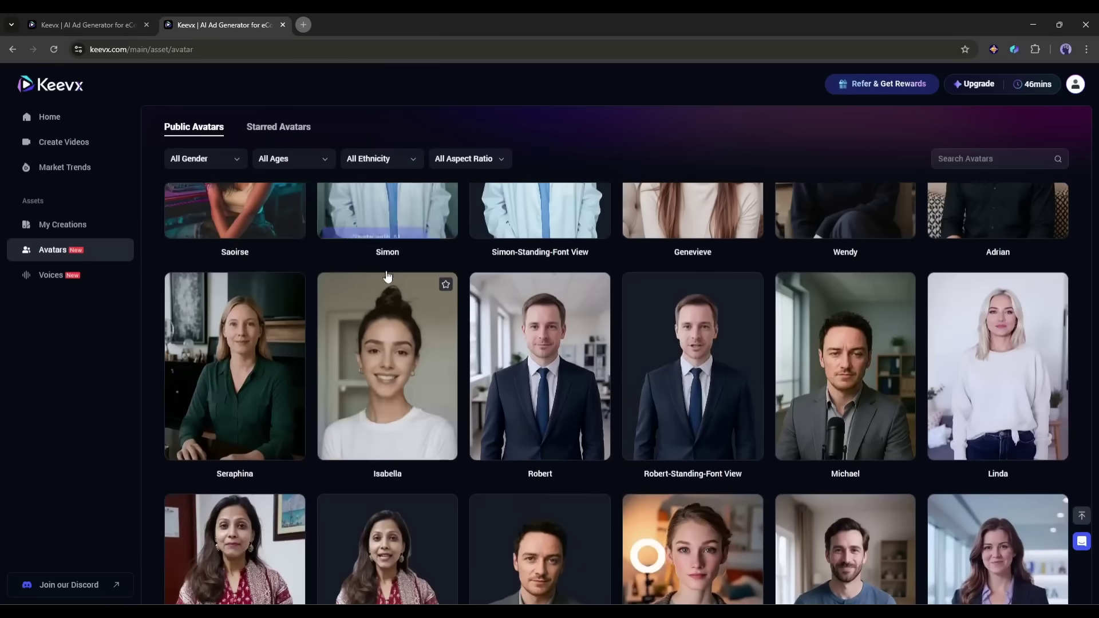
scroll(388, 277, down, 8)
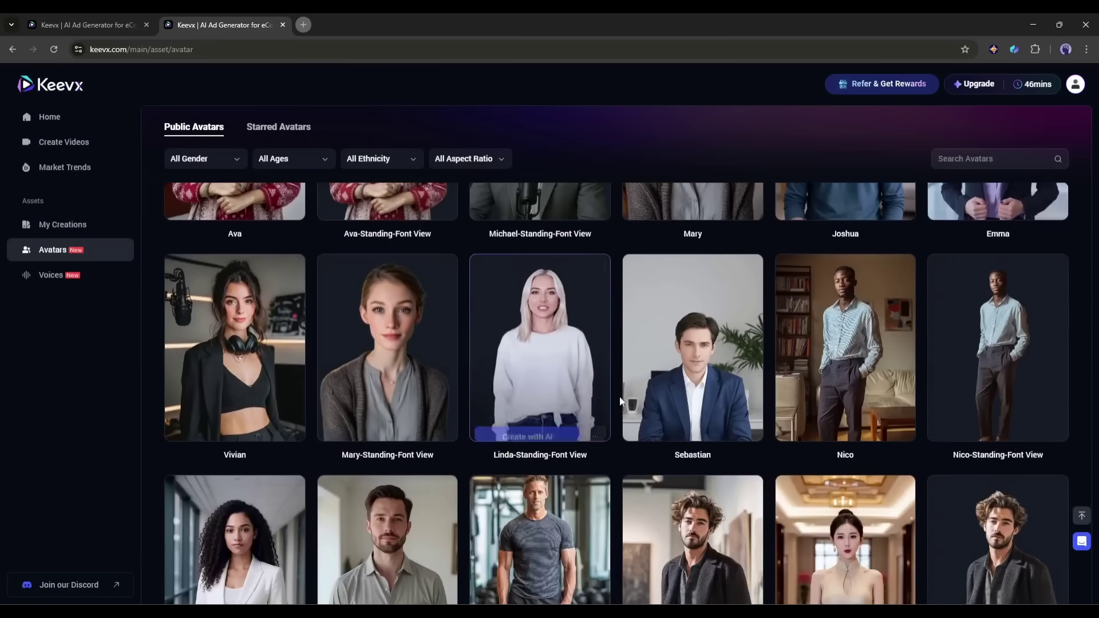
scroll(593, 388, up, 3)
scroll(457, 356, down, 9)
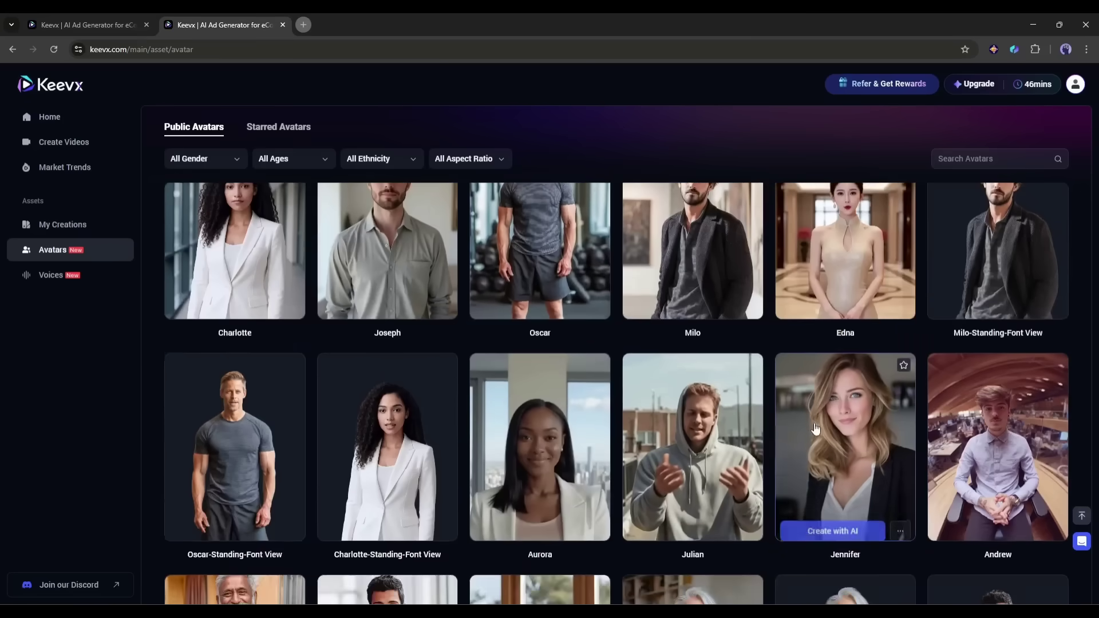
scroll(816, 428, up, 20)
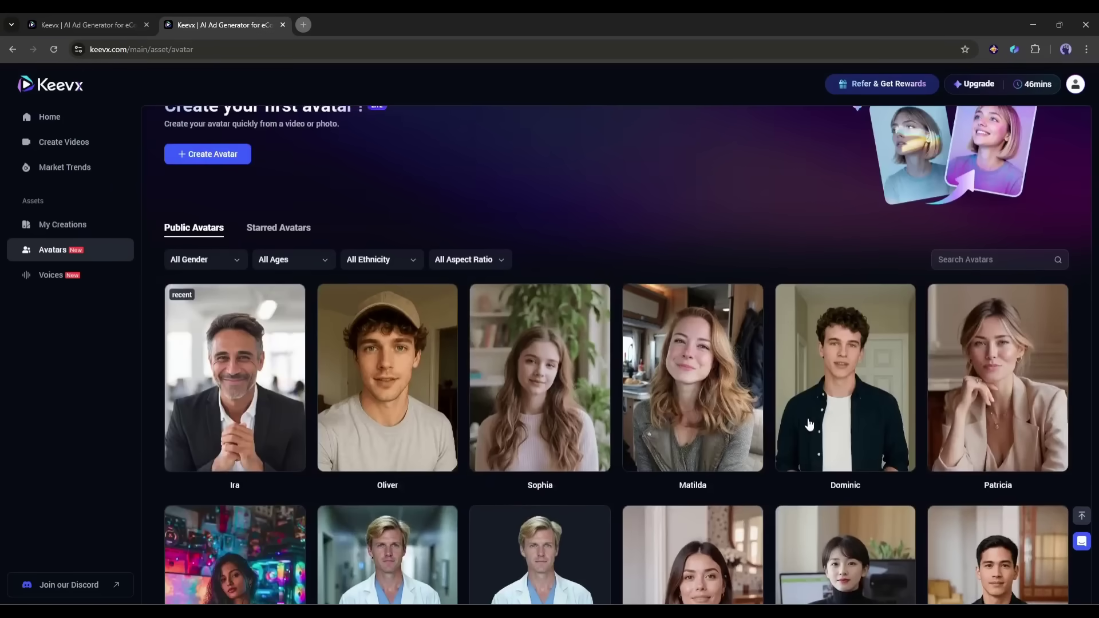
scroll(809, 424, up, 1)
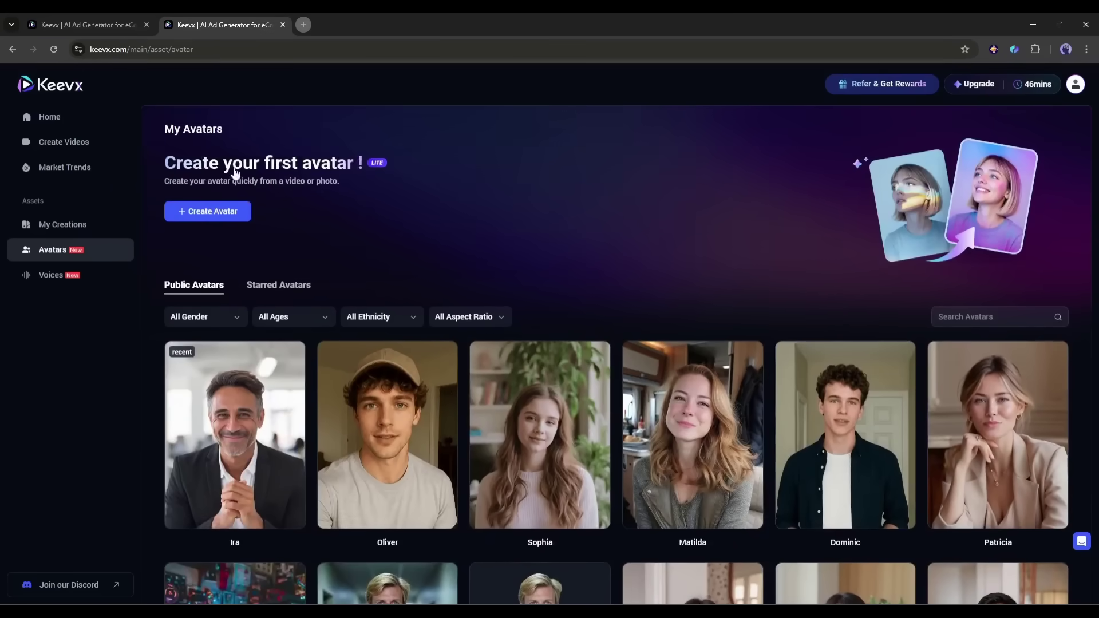
Start a new avatar from video and upload the presenter's MP4 file as its footage.
click(199, 214)
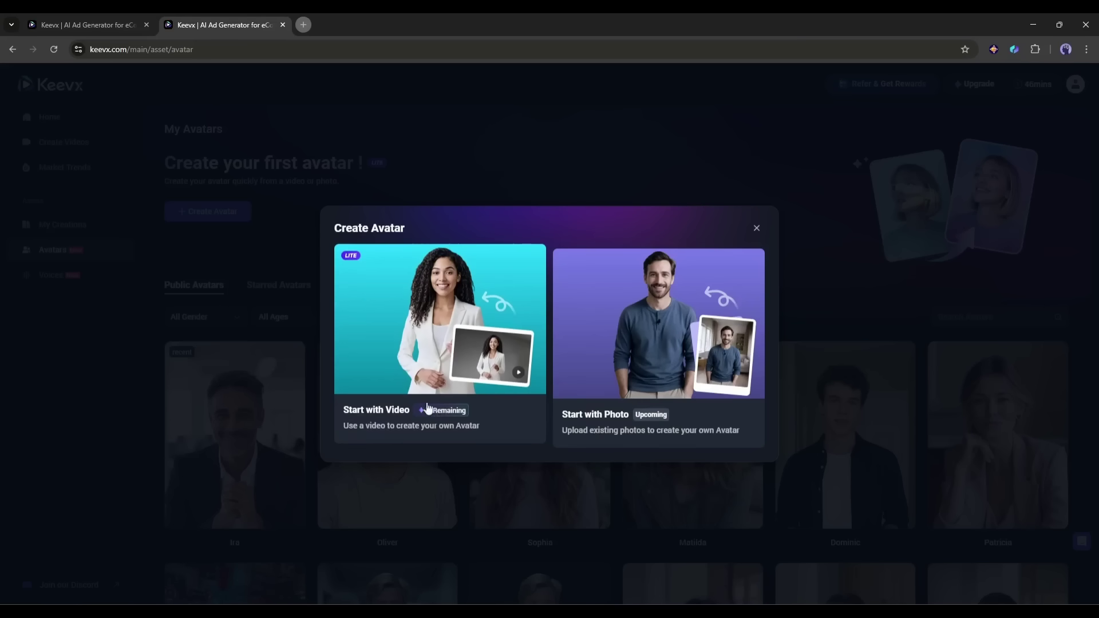
click(426, 322)
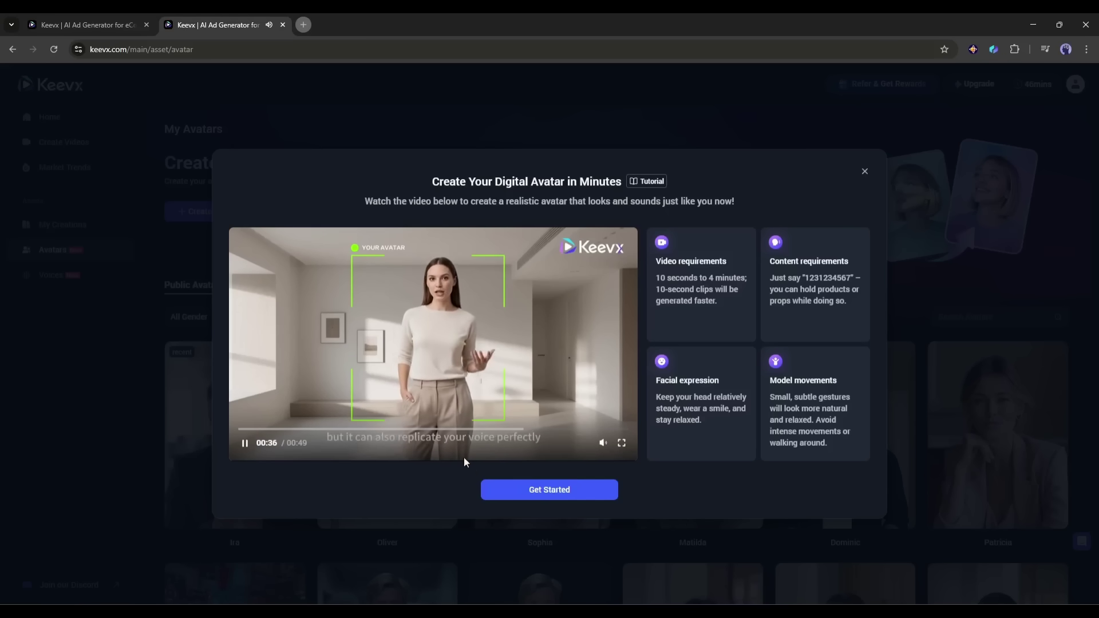
click(563, 496)
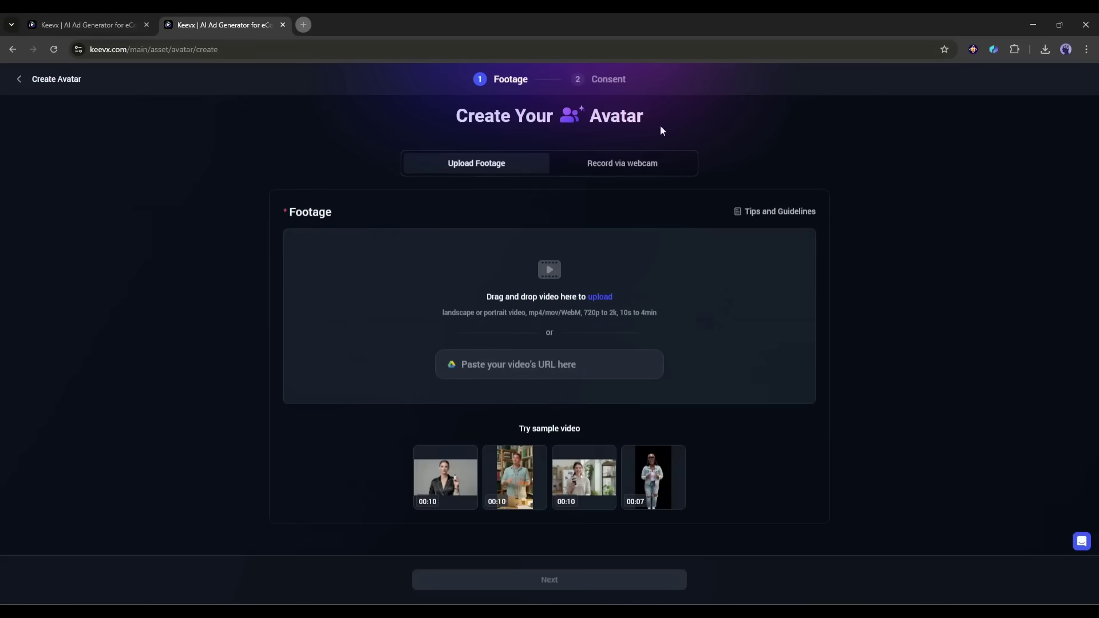
click(666, 164)
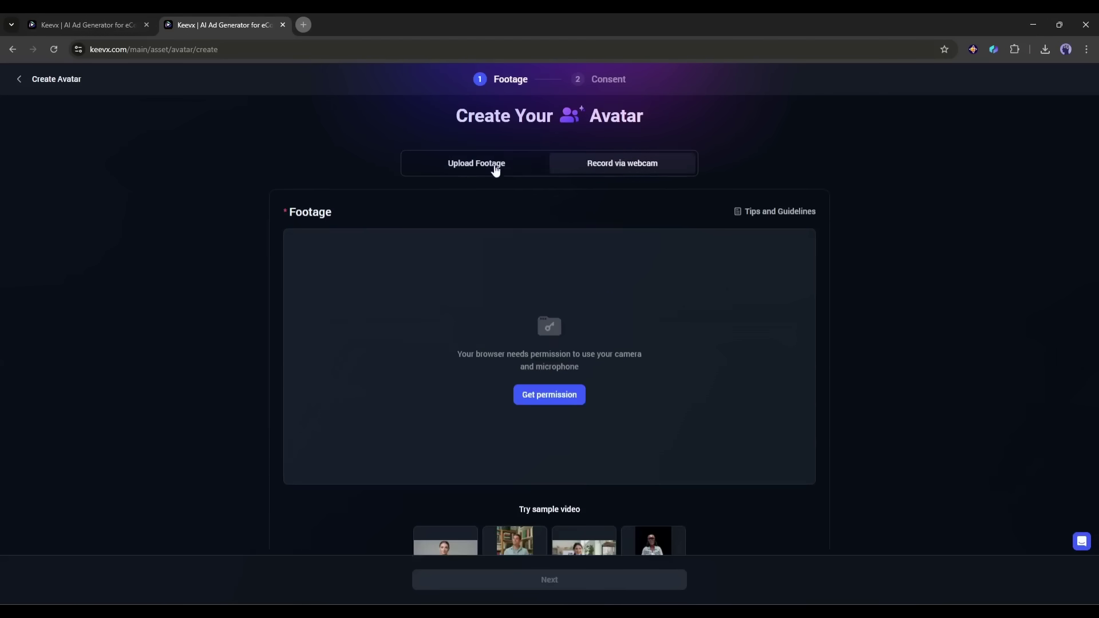
click(487, 164)
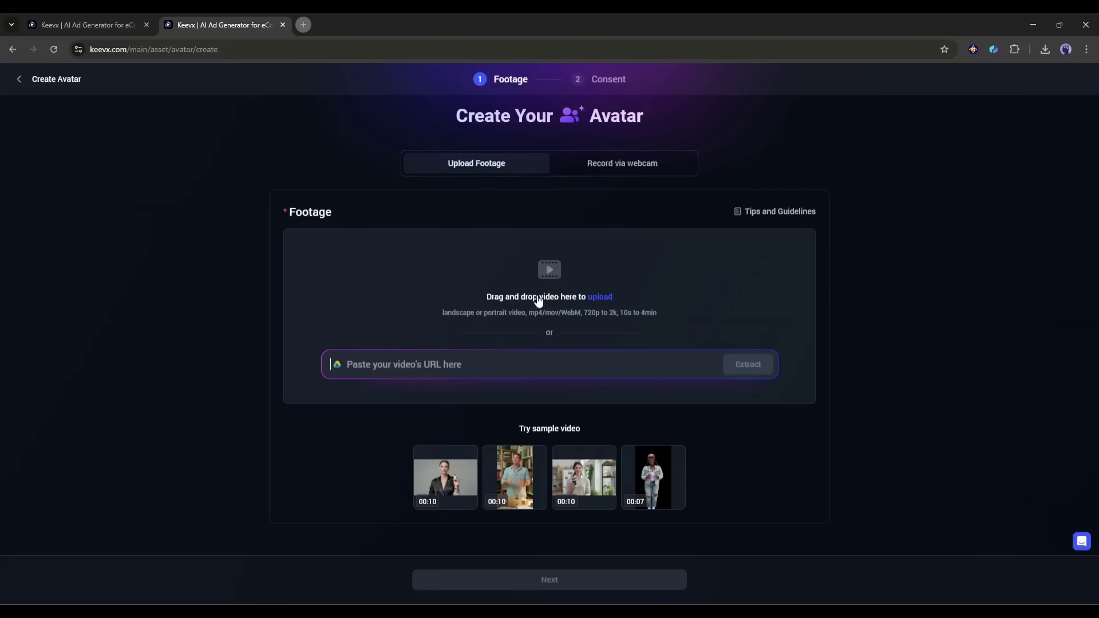
click(538, 302)
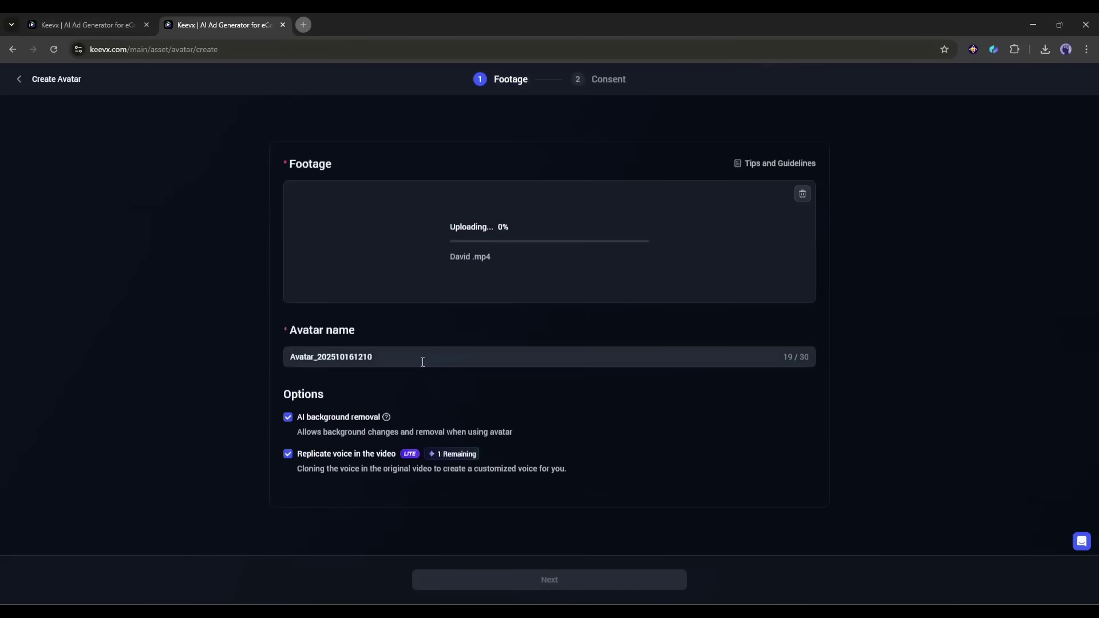
Name the avatar with the presenter's first name and proceed with background removal and voice replication enabled.
double_click(423, 361)
text(David)
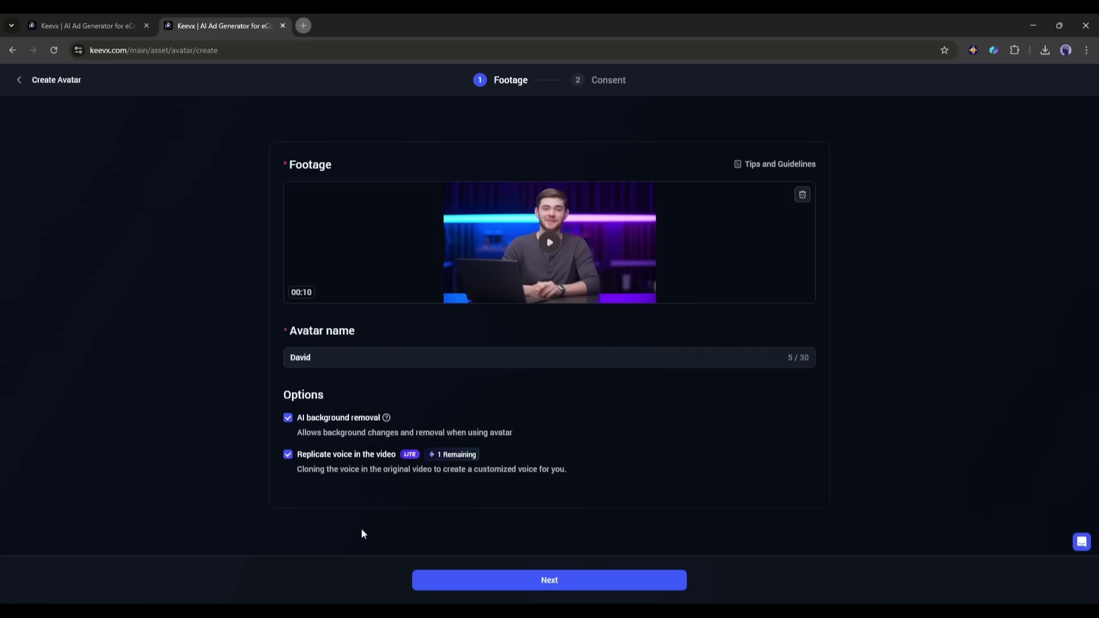
click(546, 583)
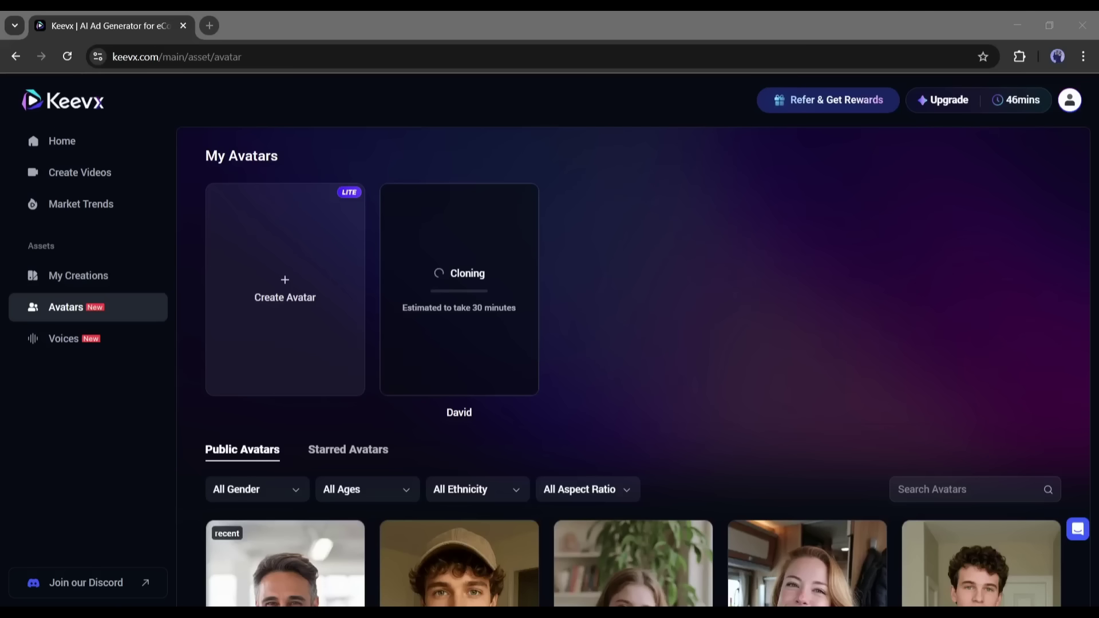
Check the custom avatar under My Avatars and play its preview video.
click(552, 332)
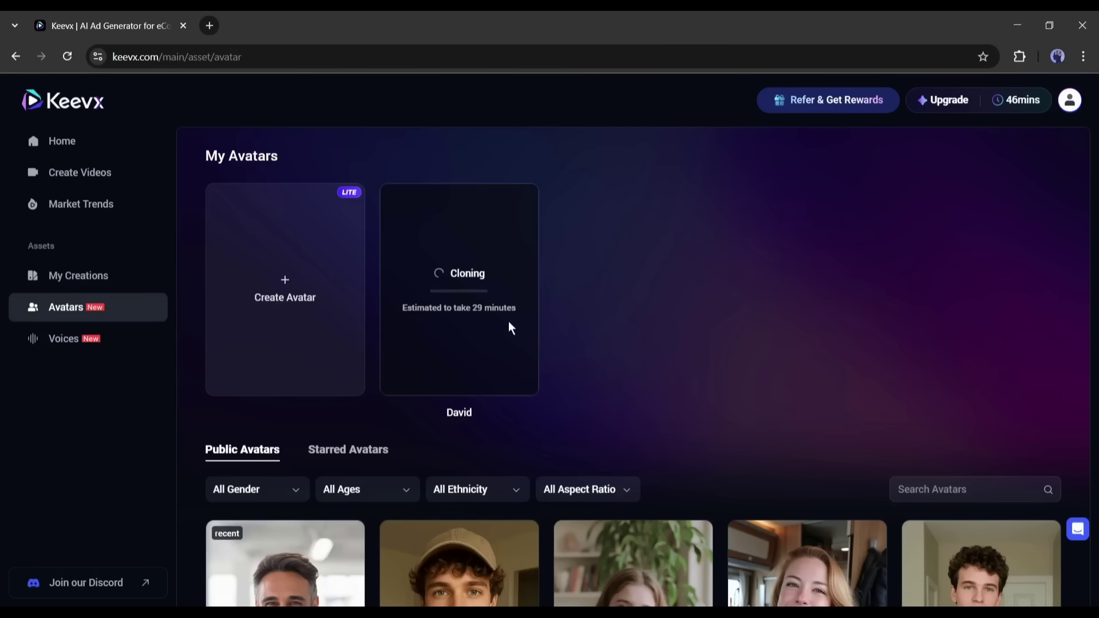
scroll(529, 332, down, 1)
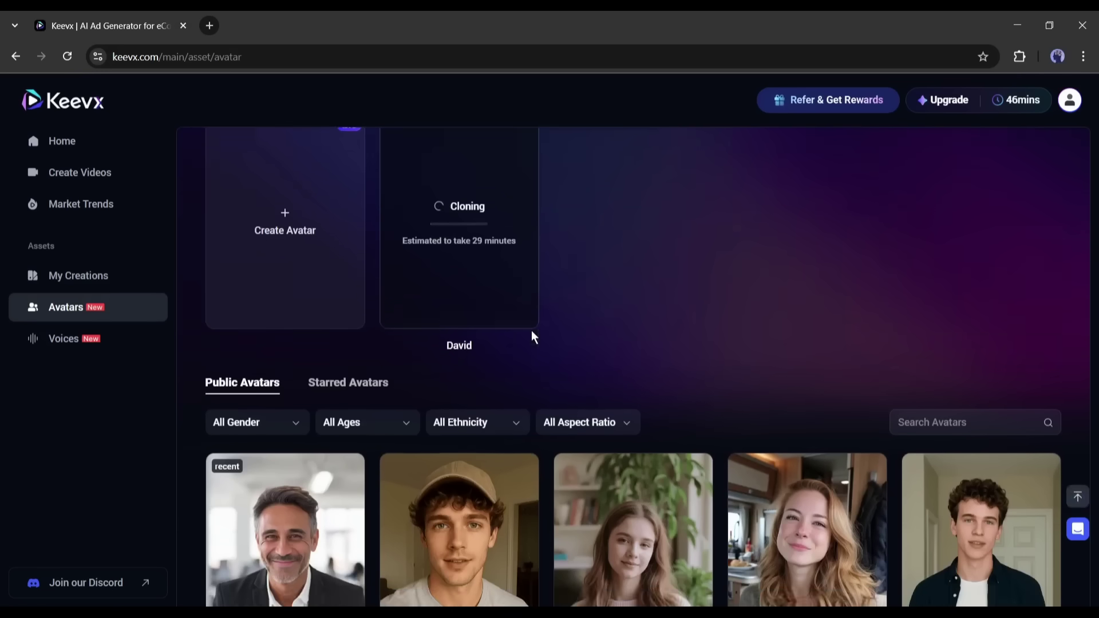
scroll(533, 336, up, 1)
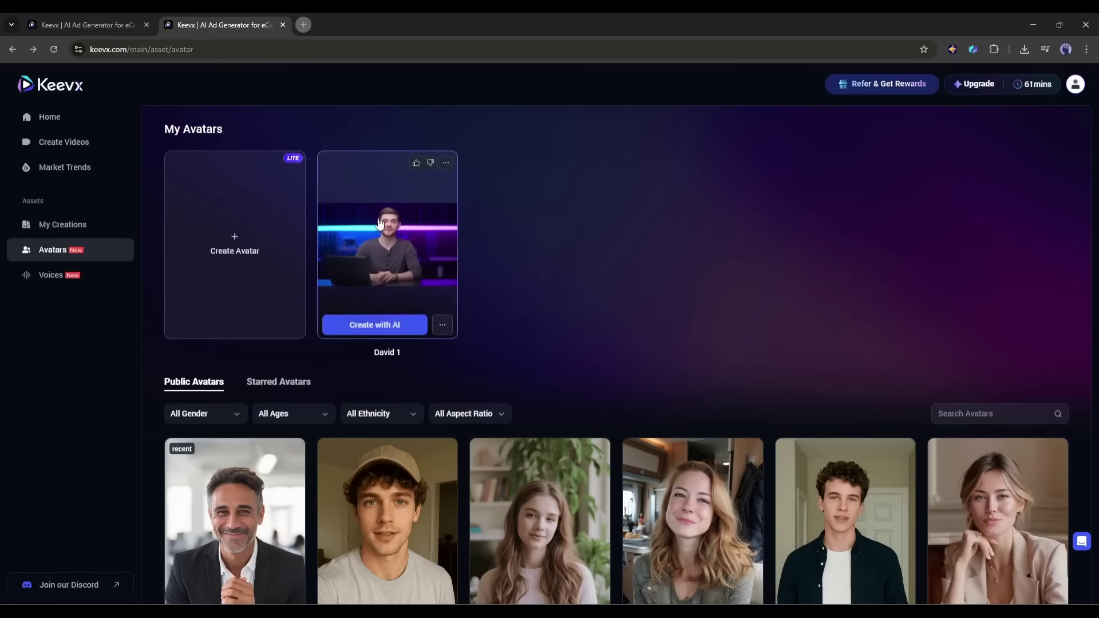
click(402, 243)
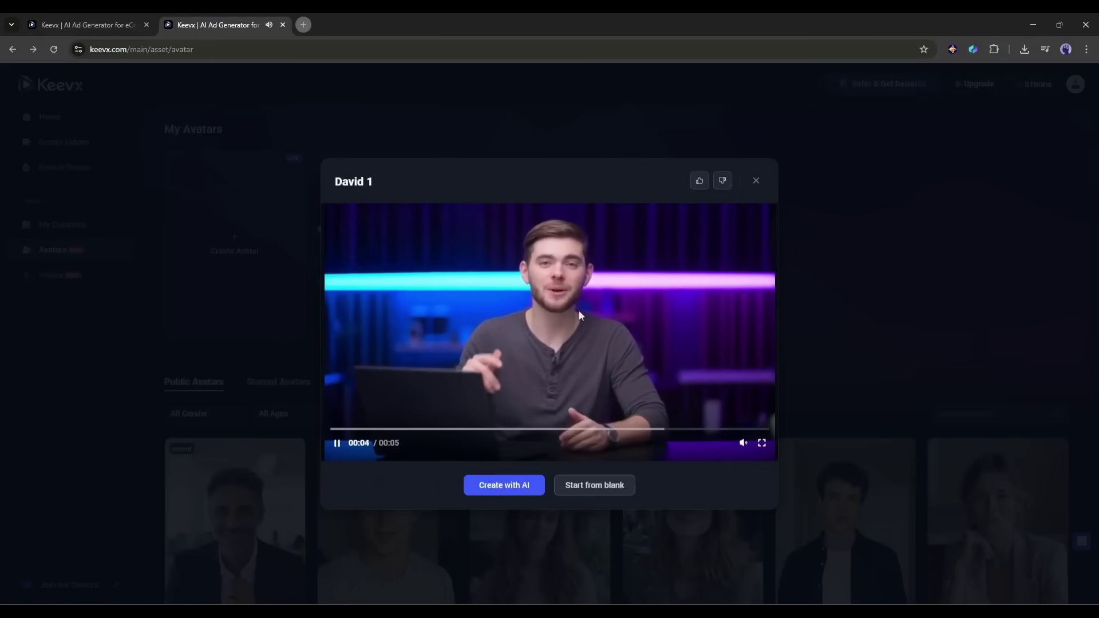
key(Escape)
click(401, 238)
click(342, 443)
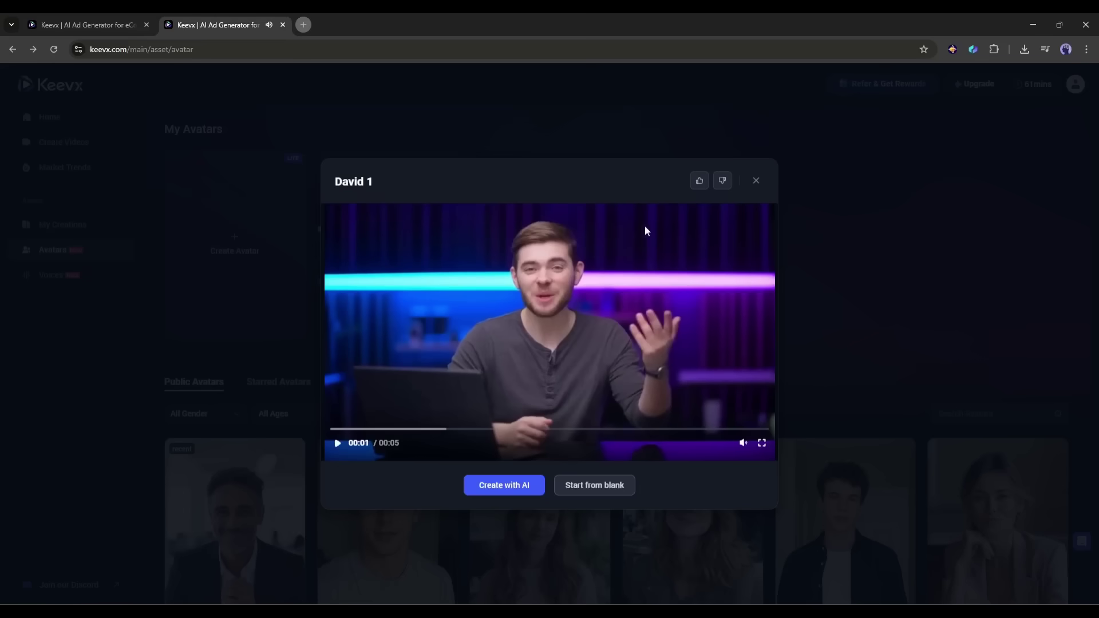
Start an AI video with the custom avatar and write its own script beginning "Hey everyone, this is my AI avatar speaking.".
mouse_move(590, 492)
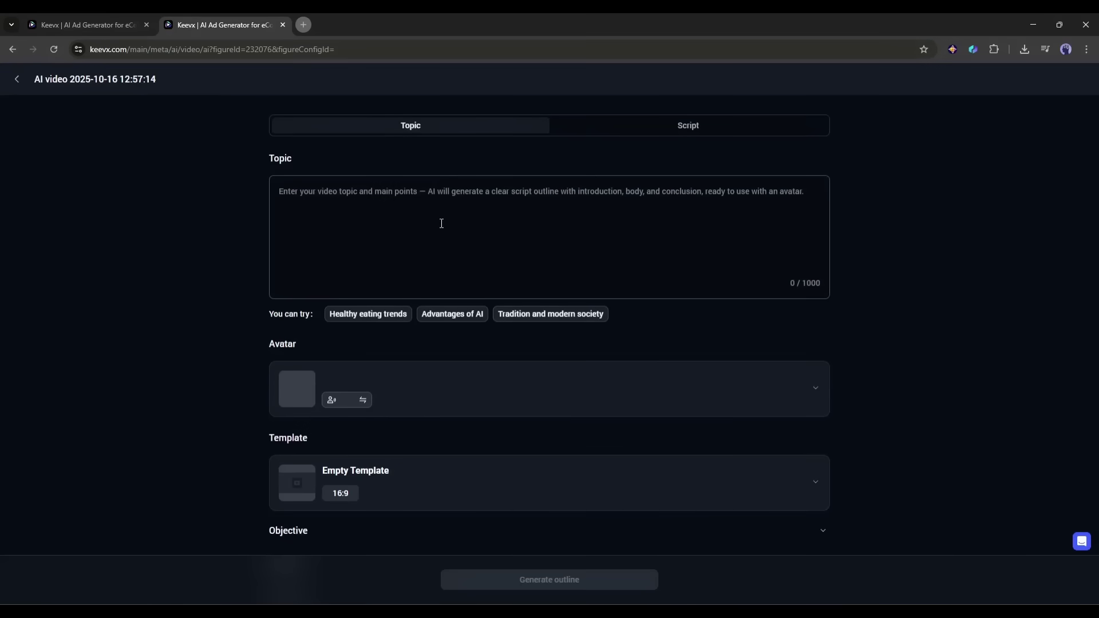
click(635, 129)
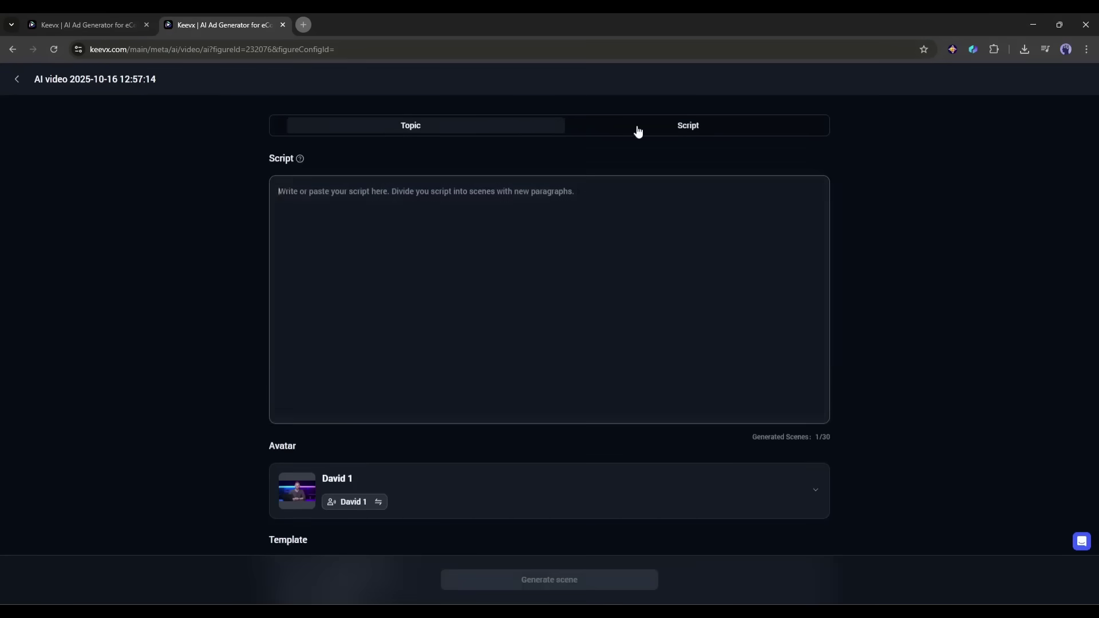
click(450, 132)
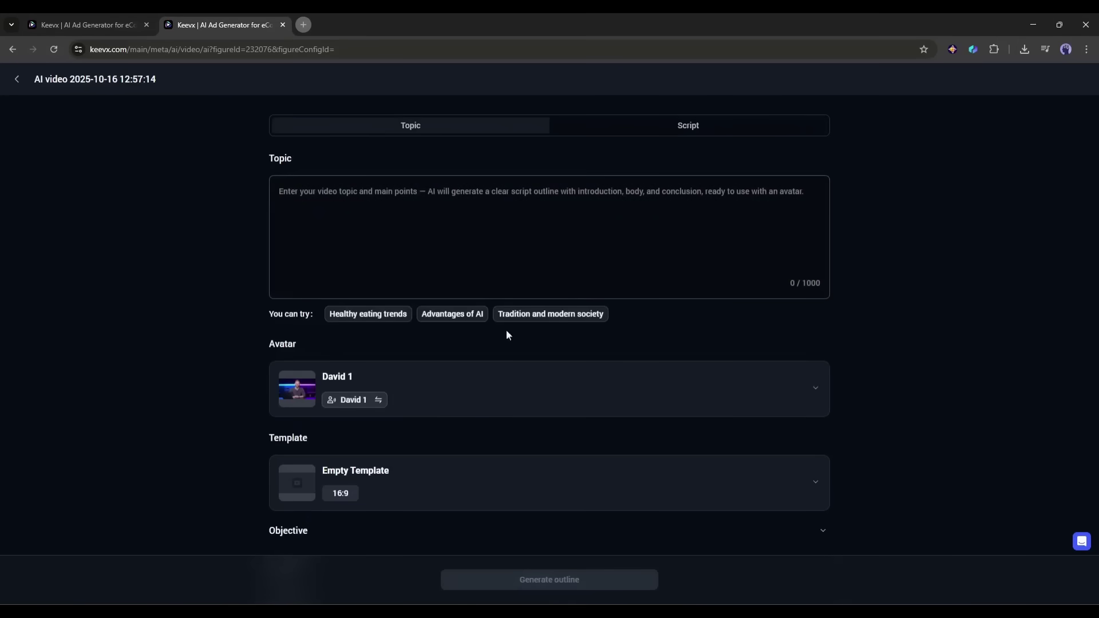
click(349, 229)
click(616, 129)
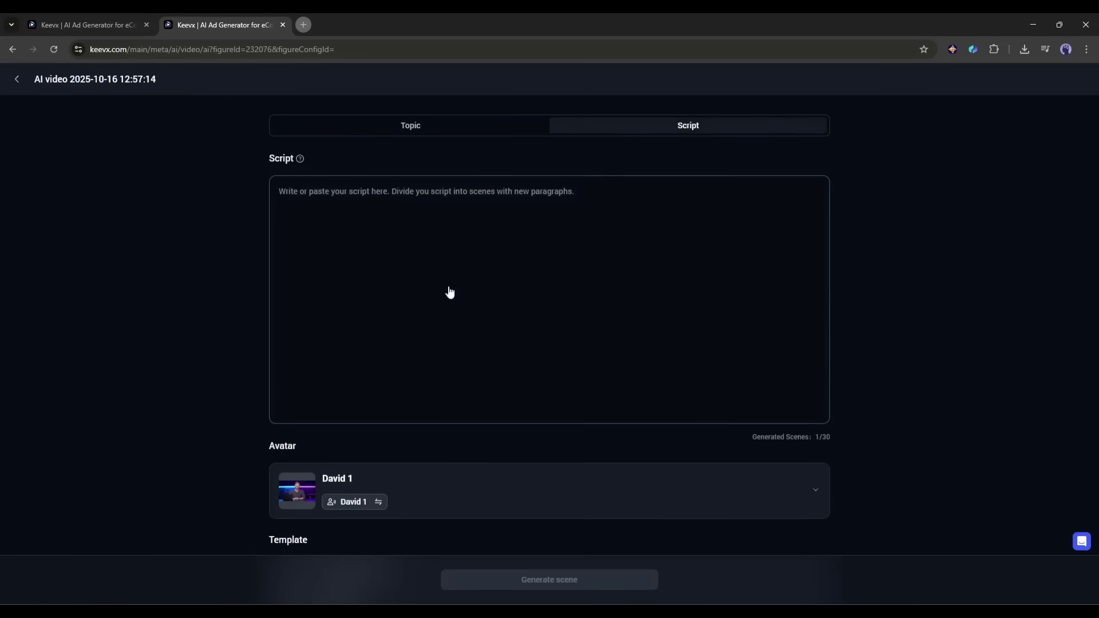
click(503, 137)
click(567, 129)
click(315, 292)
click(298, 189)
text(Hey)
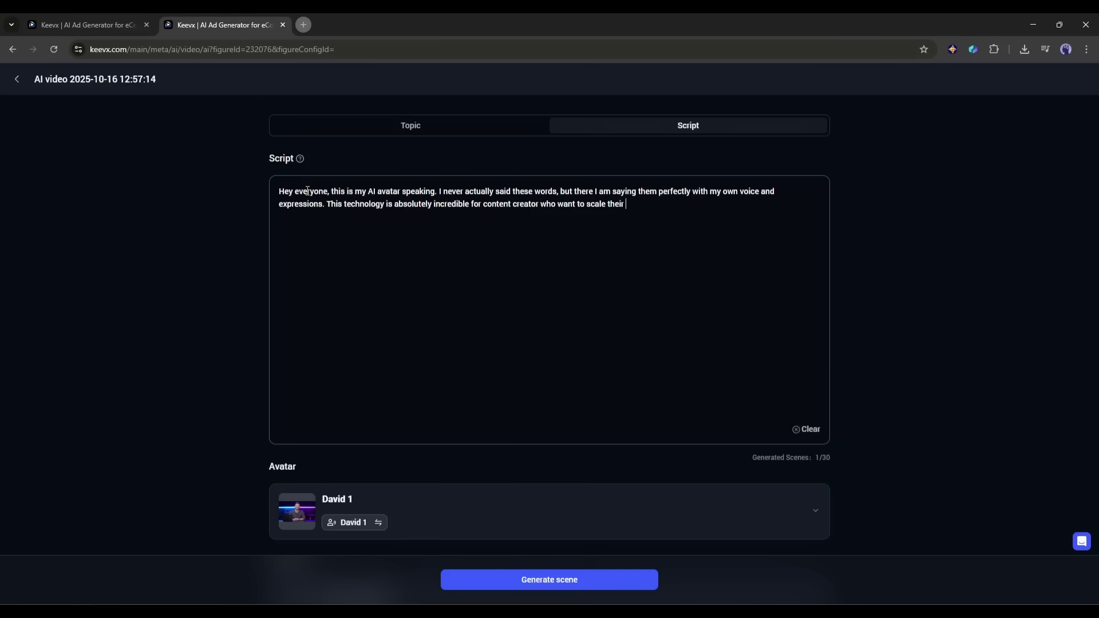
Look through the selectable public avatars and the 16:9 templates, keeping the custom avatar and Empty Template.
scroll(452, 284, down, 2)
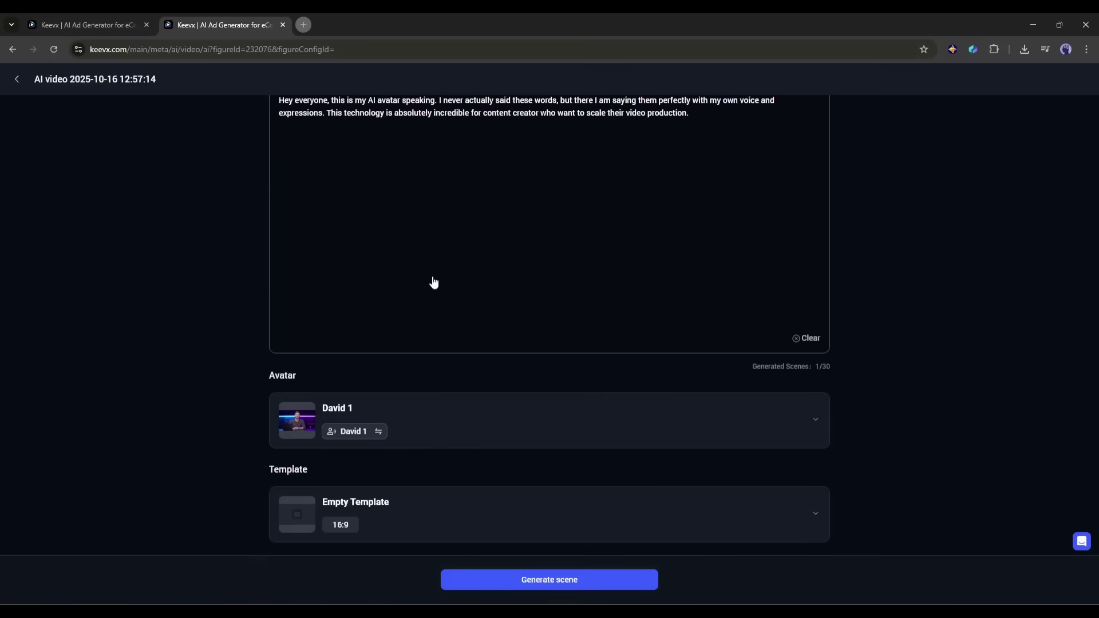
click(472, 432)
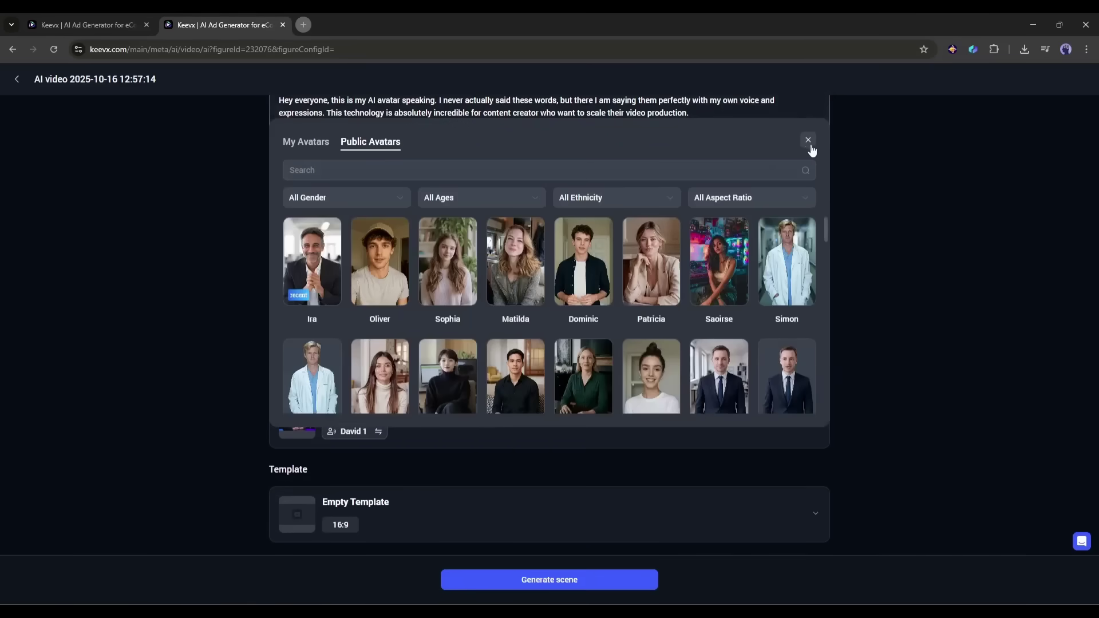
click(809, 140)
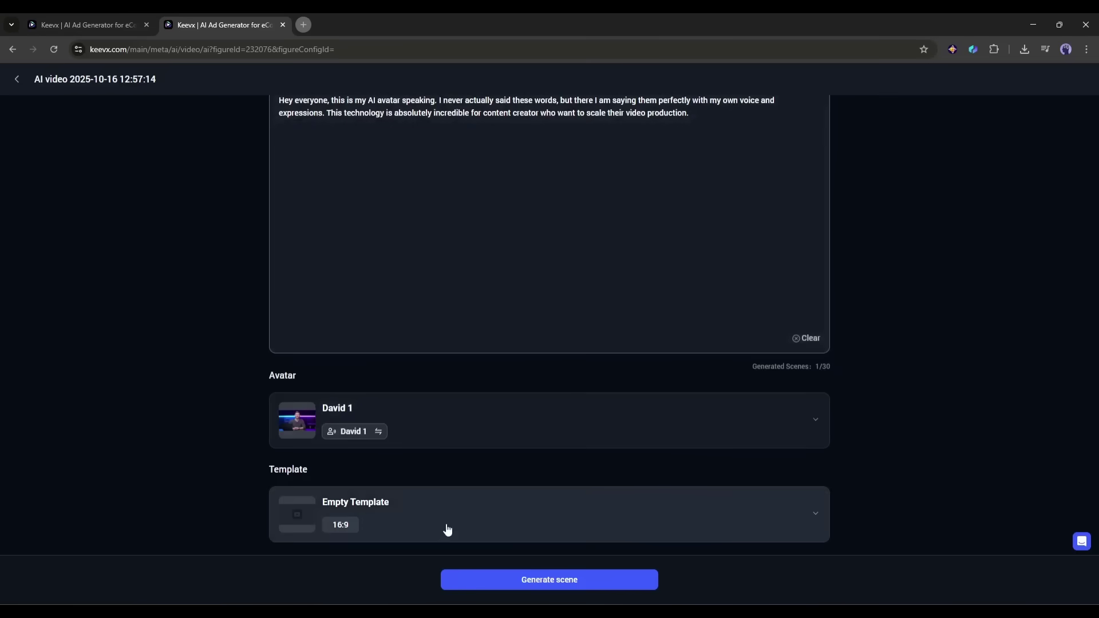
click(446, 526)
scroll(507, 417, down, 5)
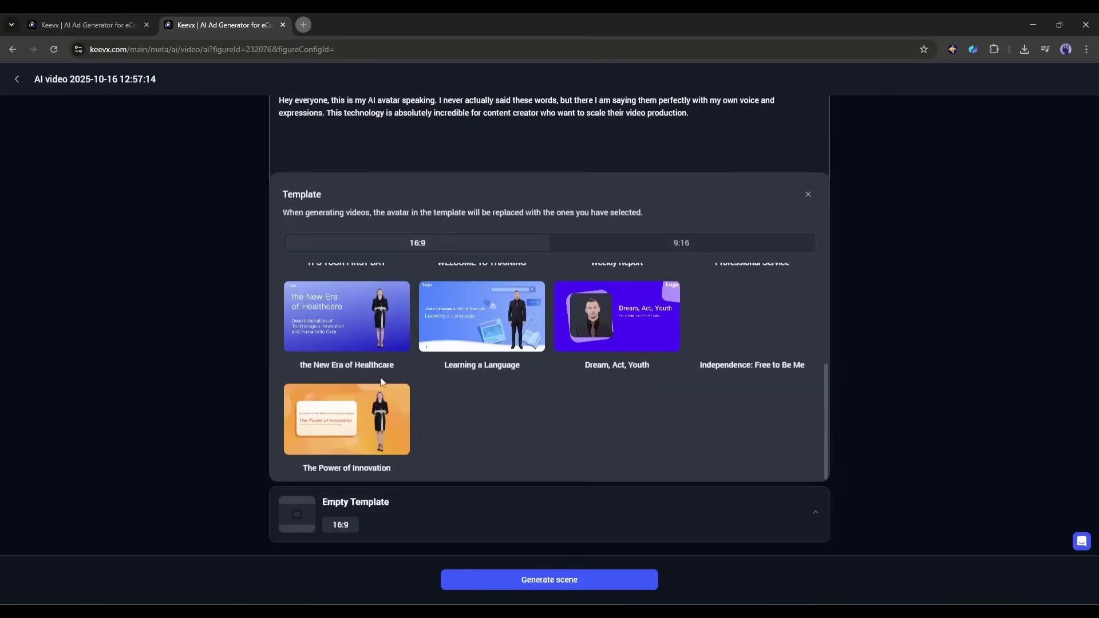
scroll(513, 400, up, 5)
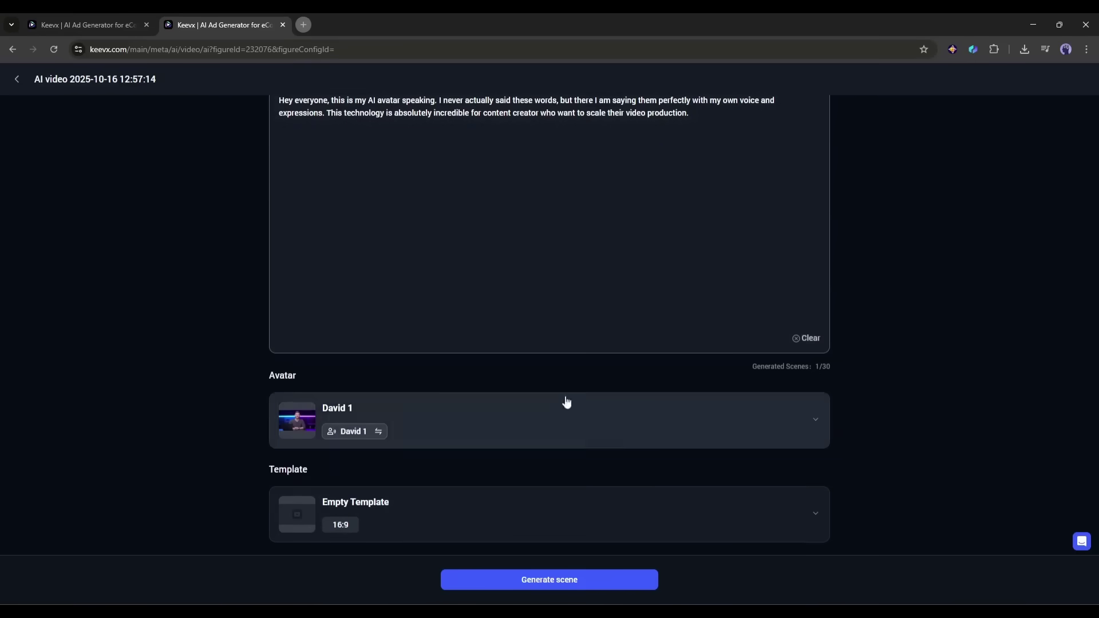
Generate the scene from the script and continue with it in the video editor.
click(532, 579)
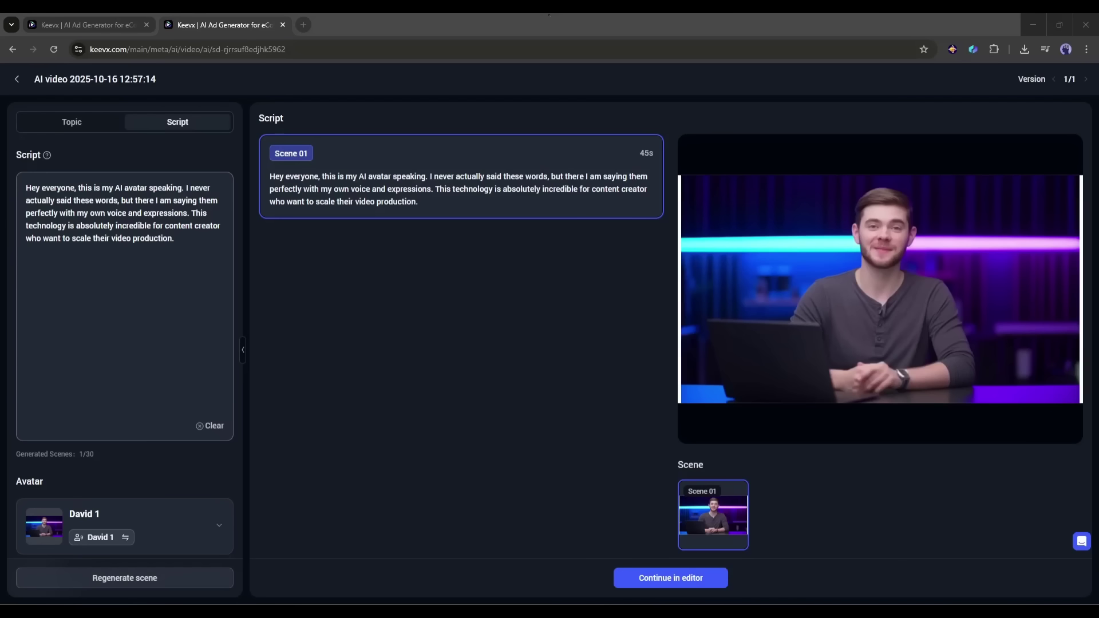
click(681, 579)
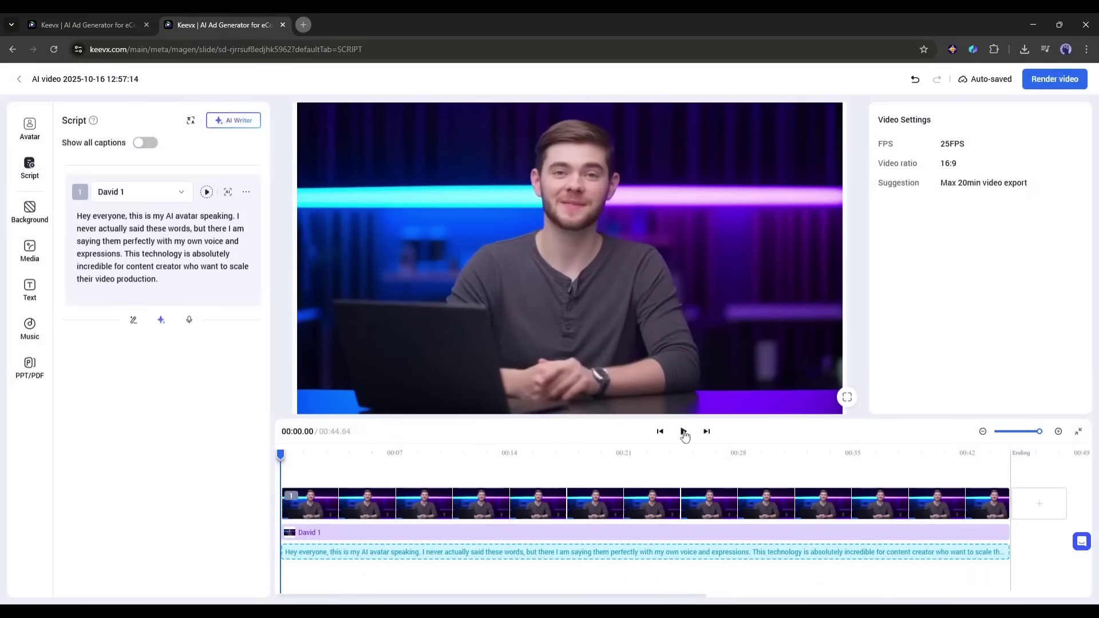
click(134, 320)
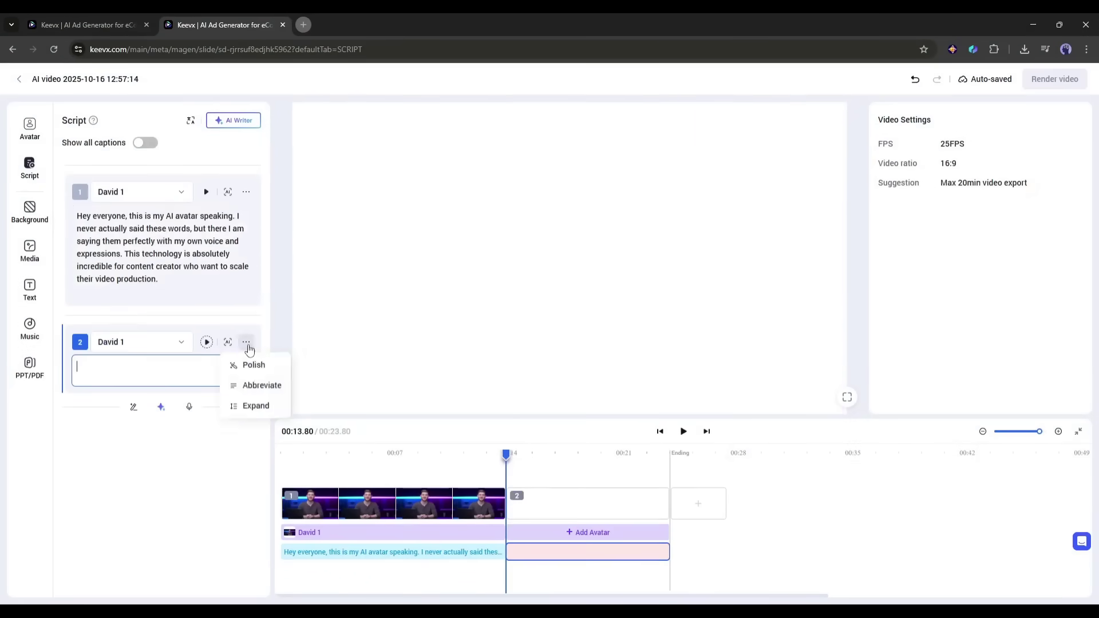
click(248, 343)
click(311, 309)
click(633, 364)
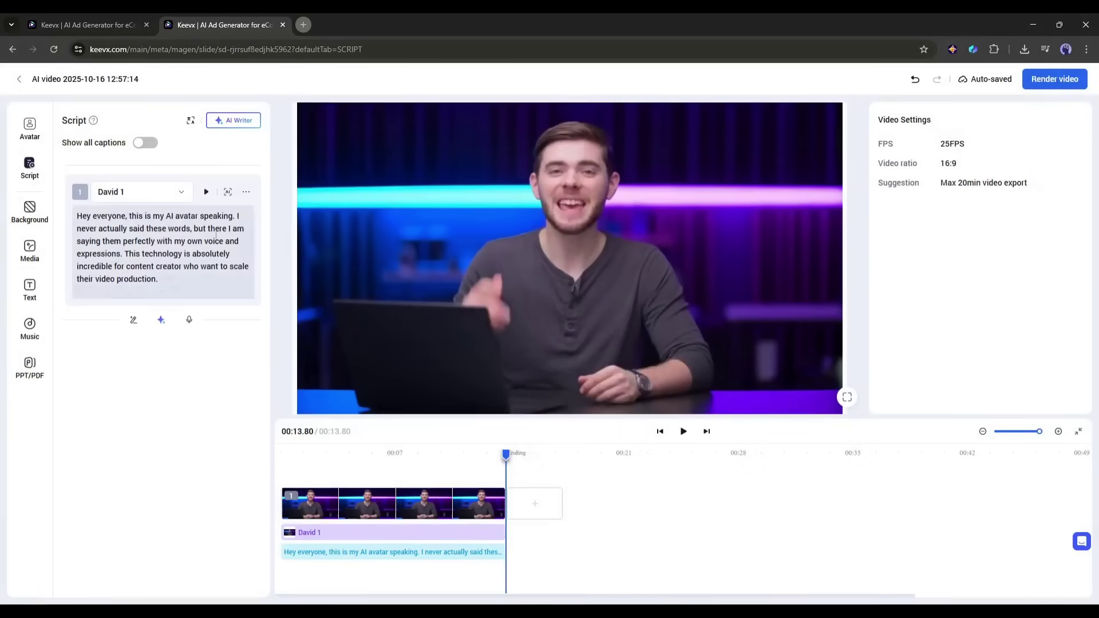
Play the scene preview and submit the video for rendering as "Test Video" at 1080P.
click(684, 431)
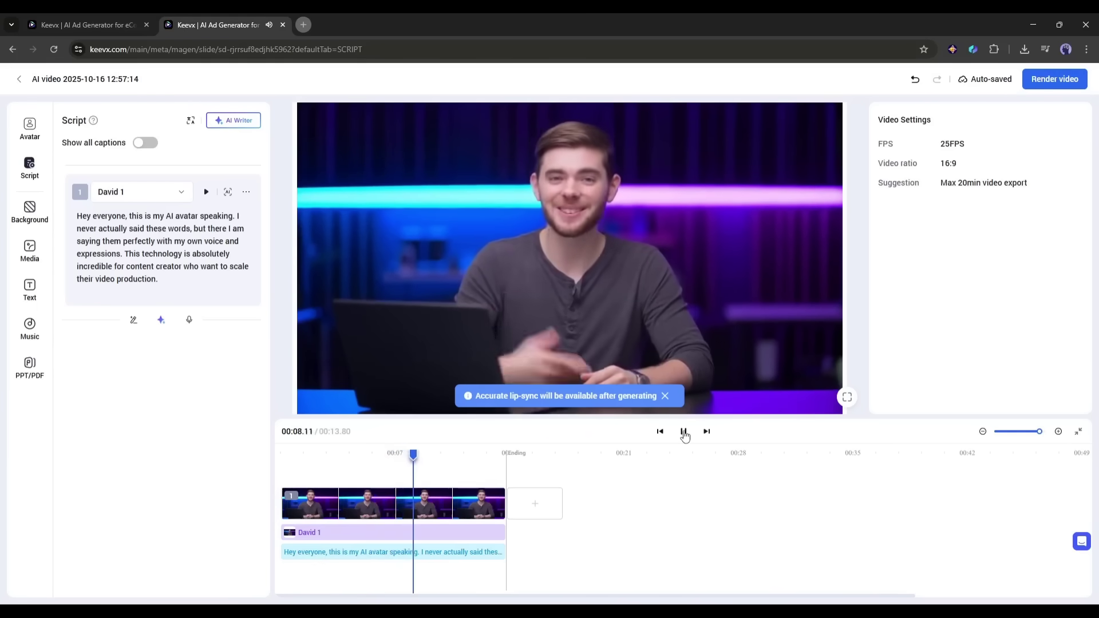
click(1046, 80)
text(Test Video)
click(719, 388)
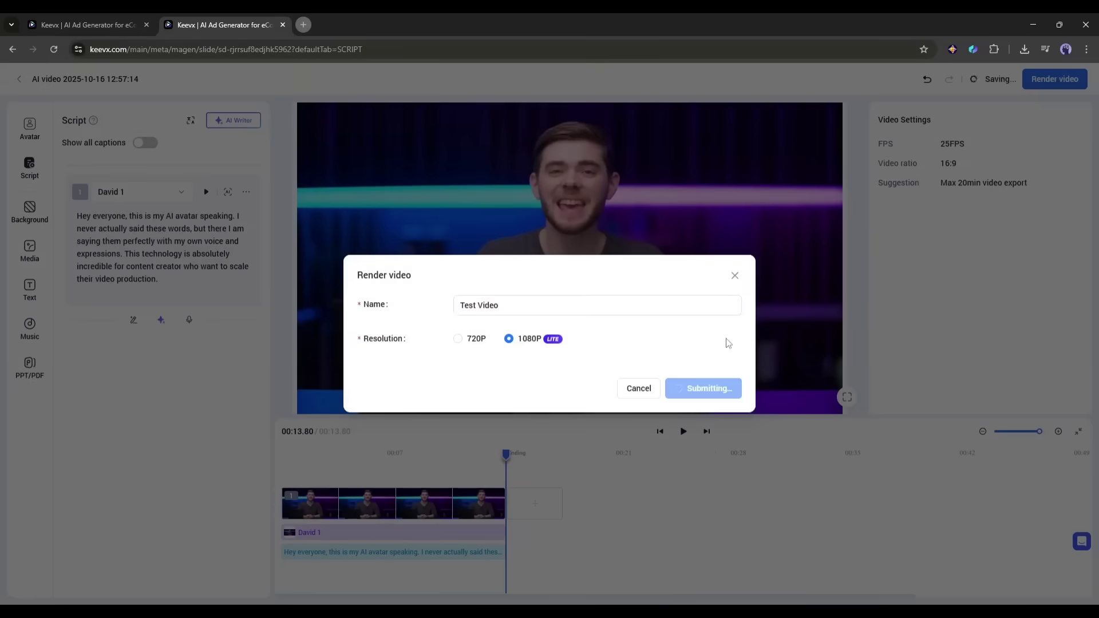
Open the rendered Test Video for playback and download it.
click(606, 382)
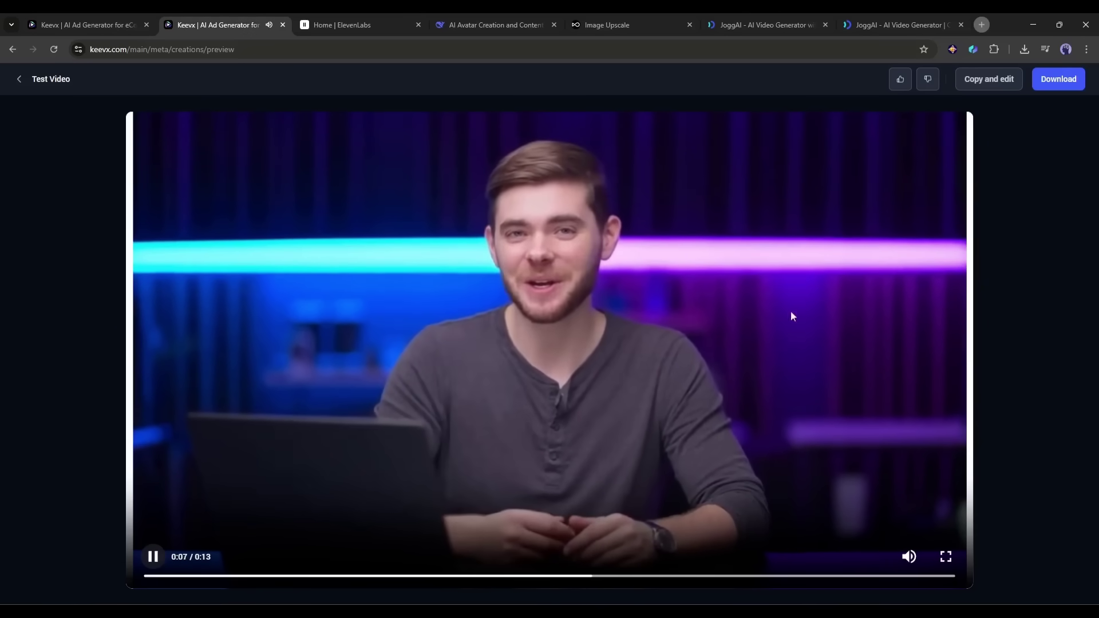
click(1071, 81)
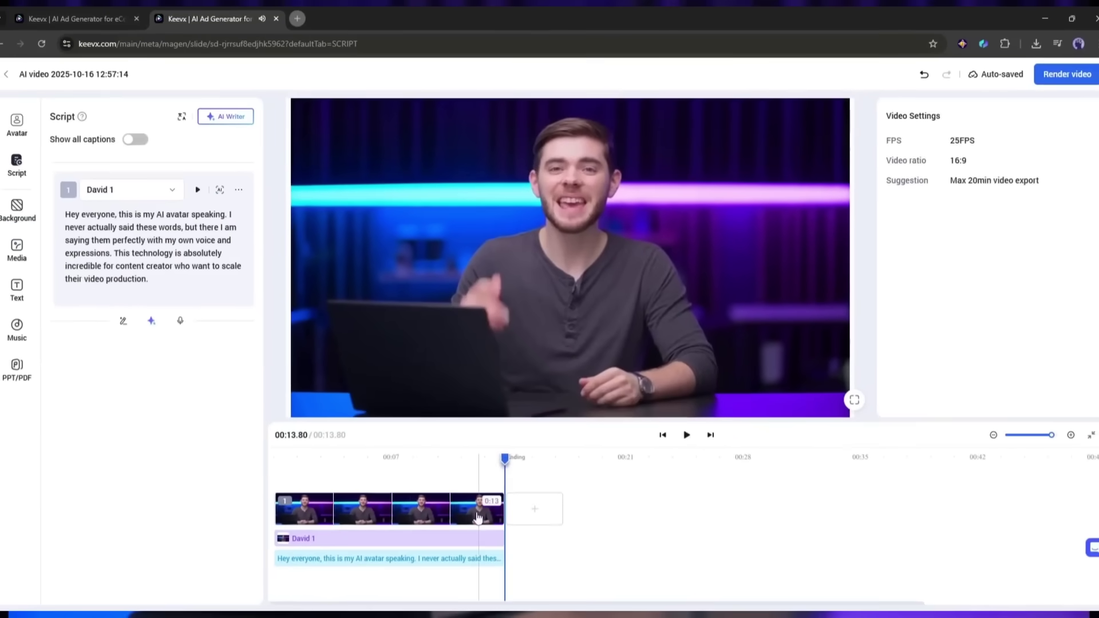
click(123, 321)
click(238, 344)
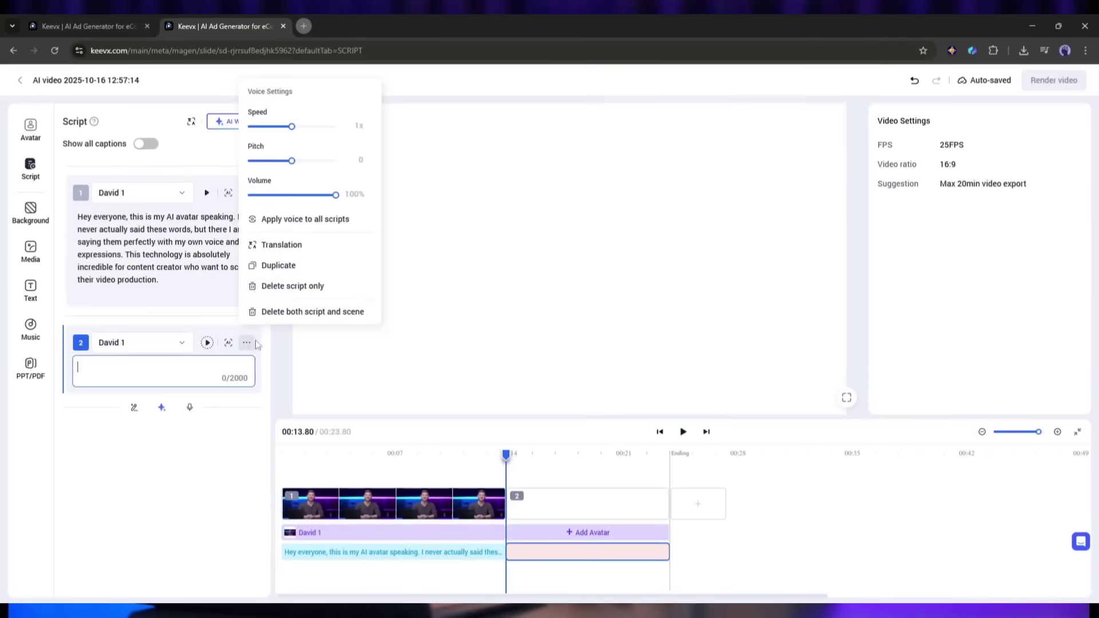
click(312, 312)
click(633, 360)
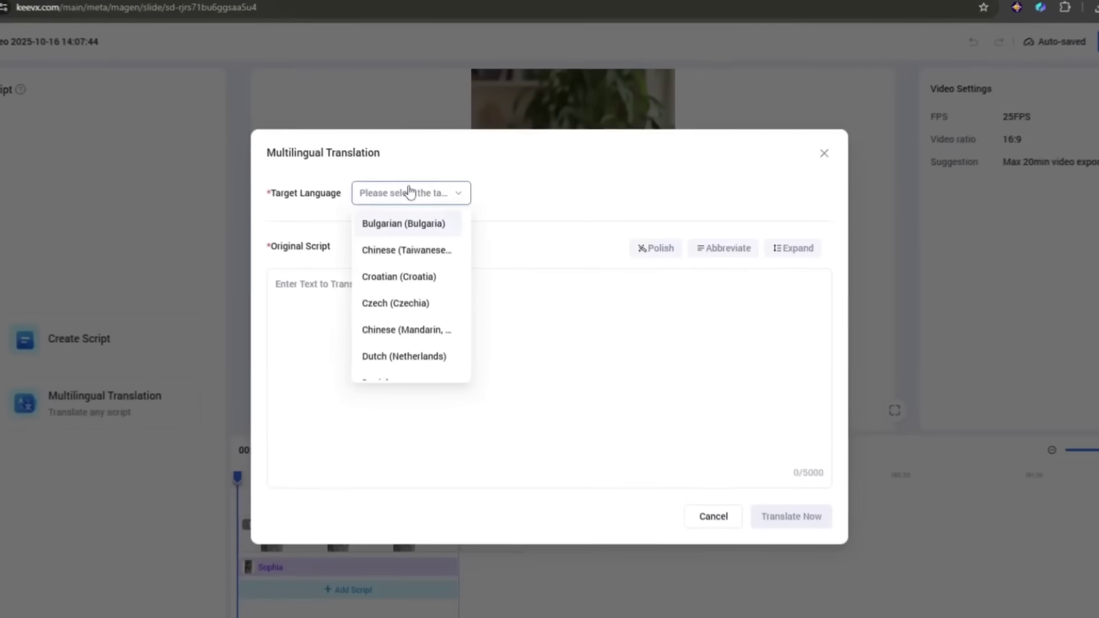
Look through the target languages offered for multilingual script translation.
click(428, 205)
click(430, 205)
scroll(422, 275, down, 10)
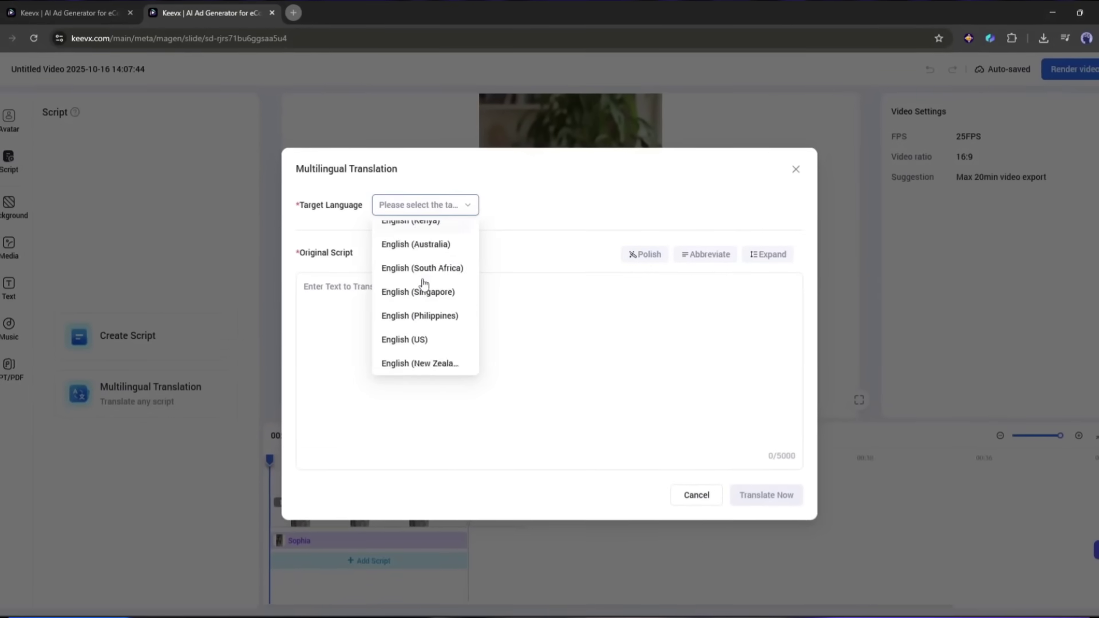
scroll(414, 319, down, 3)
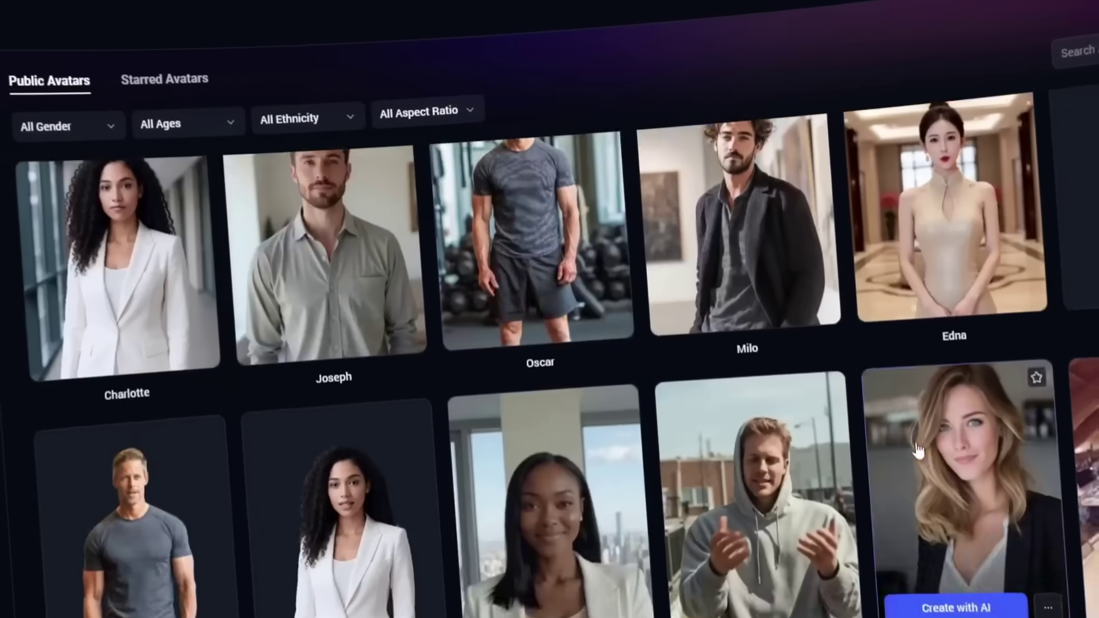
Start creating a new avatar under My Avatars and bring up the guide with the video and content requirements.
scroll(916, 451, up, 10)
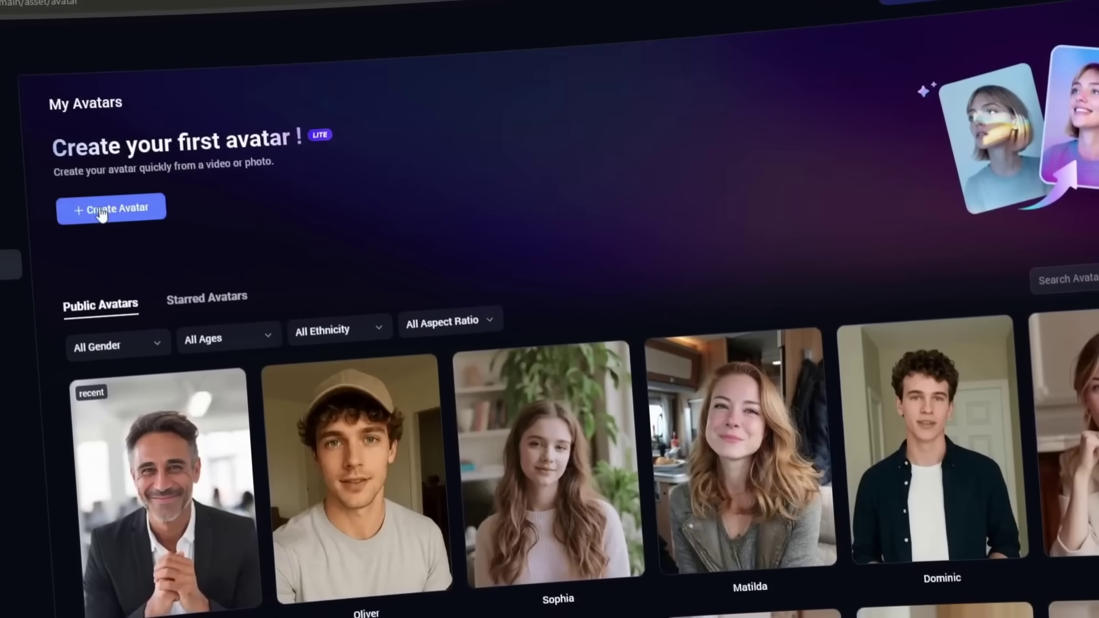
click(103, 209)
click(369, 326)
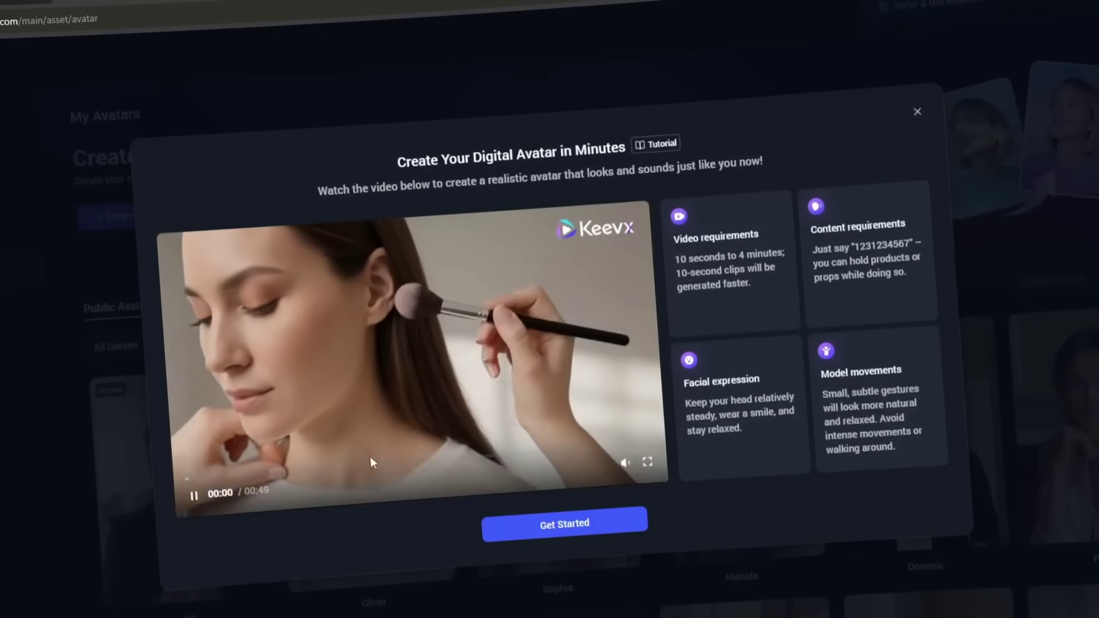